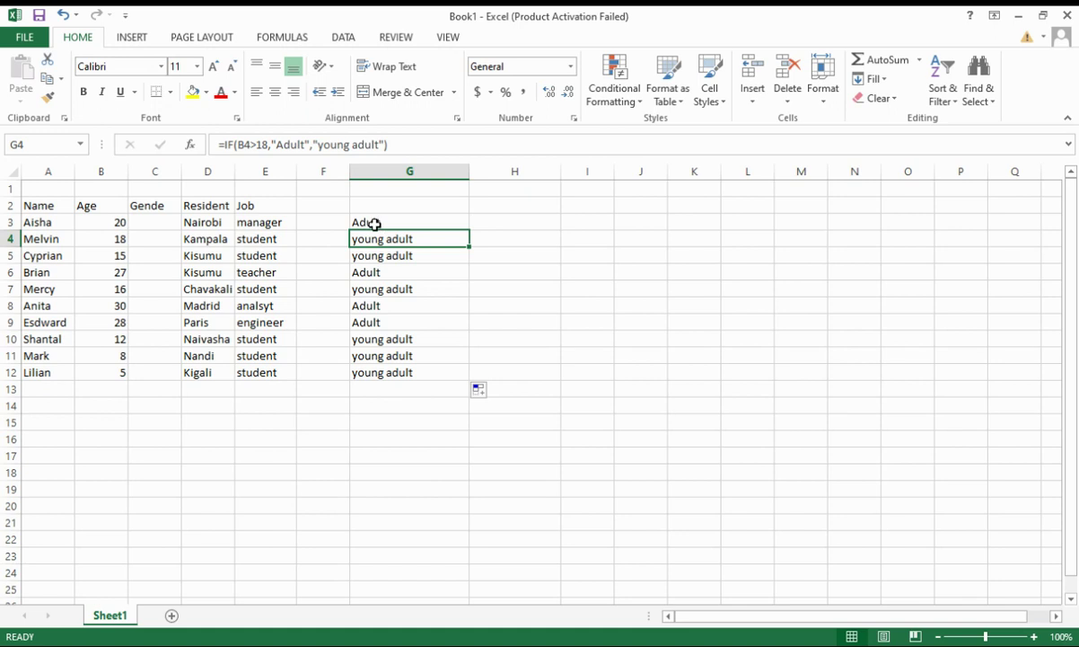
Inspect the existing formulas in column G and the ages in column B.
click(367, 223)
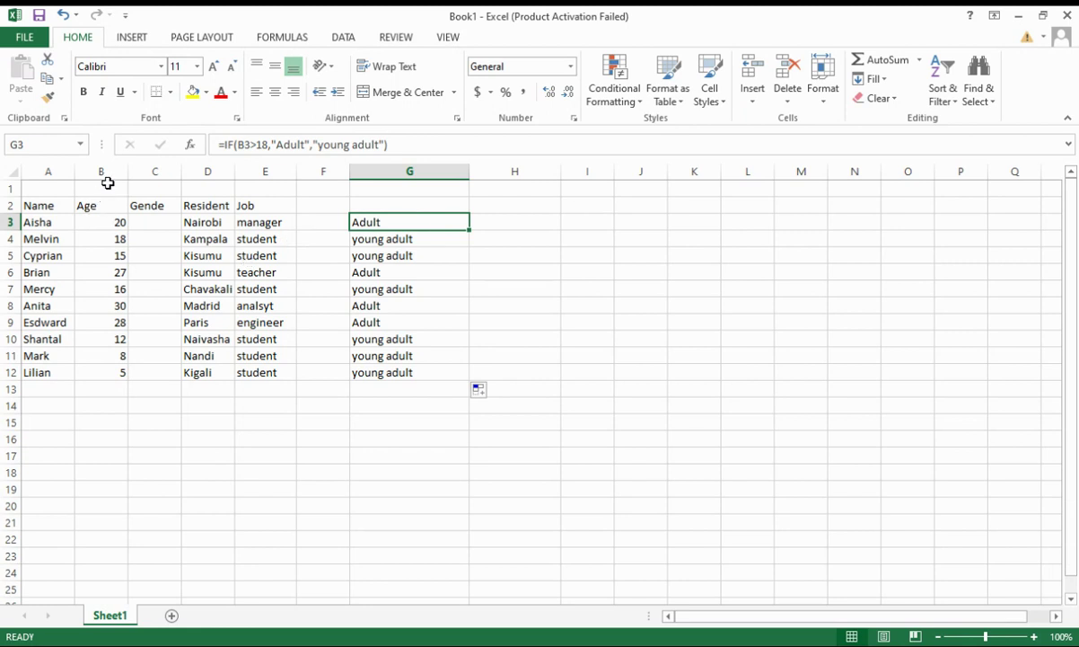
click(95, 205)
click(91, 222)
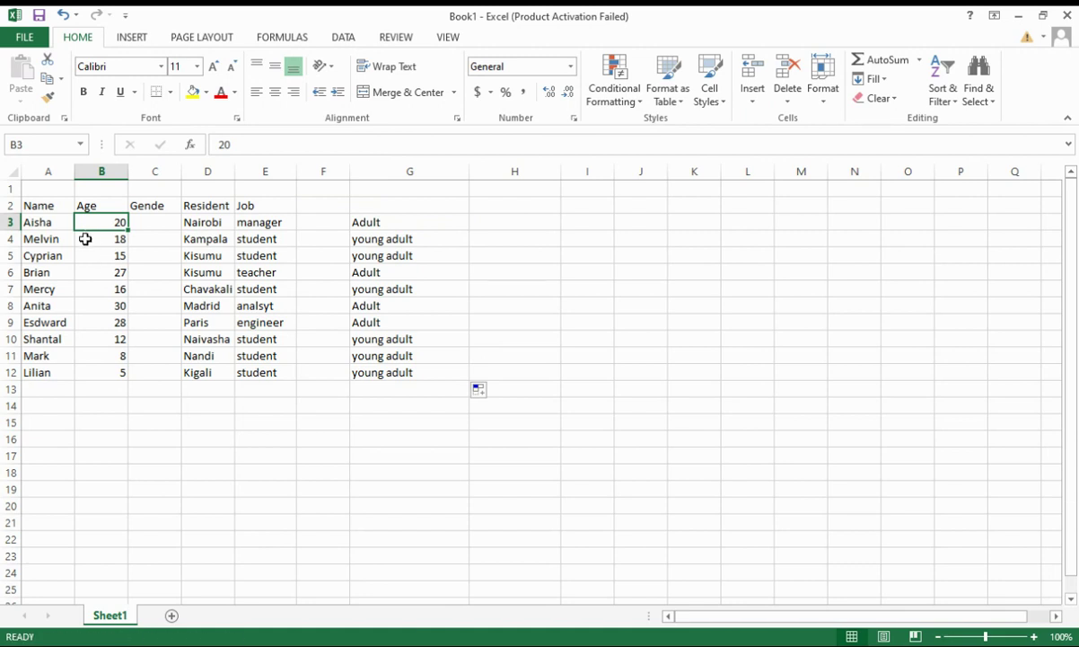
click(84, 239)
click(377, 225)
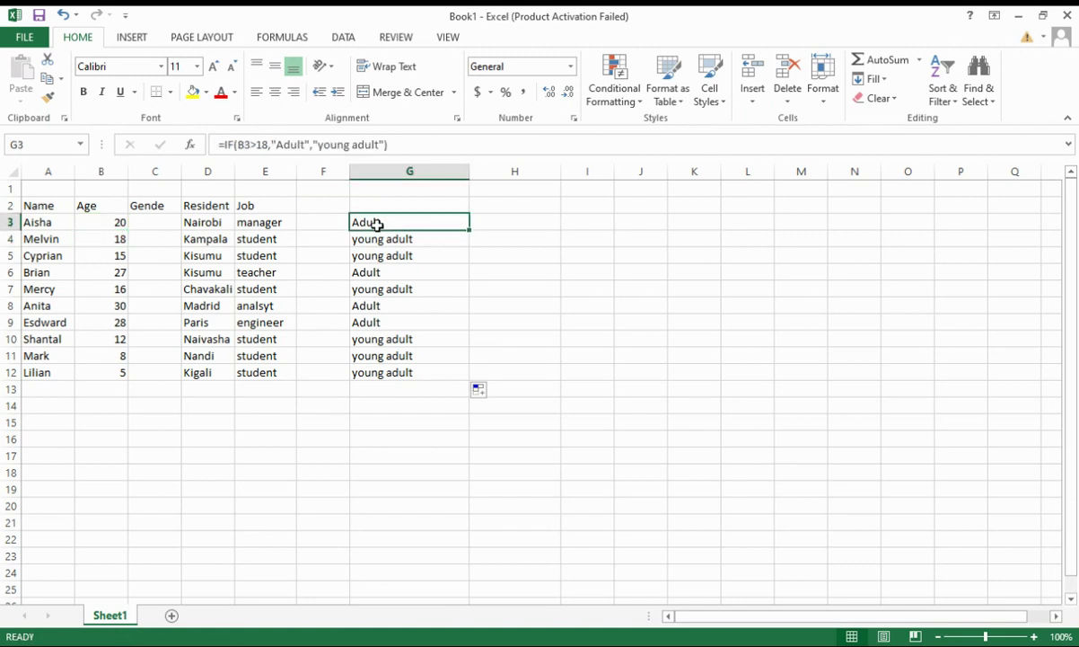
click(381, 255)
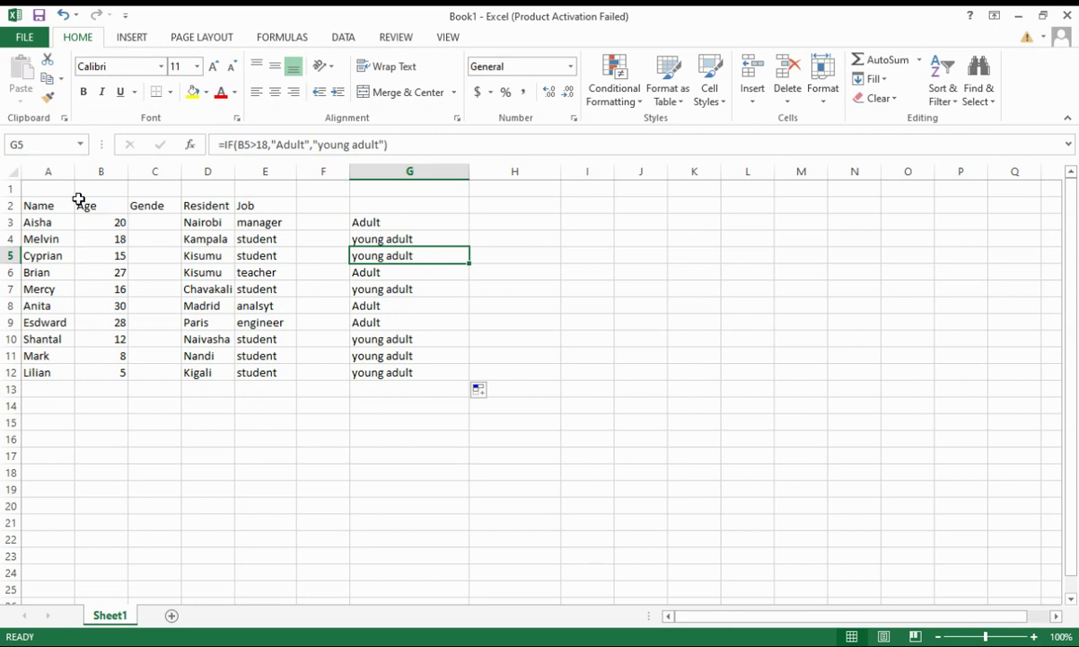
click(372, 225)
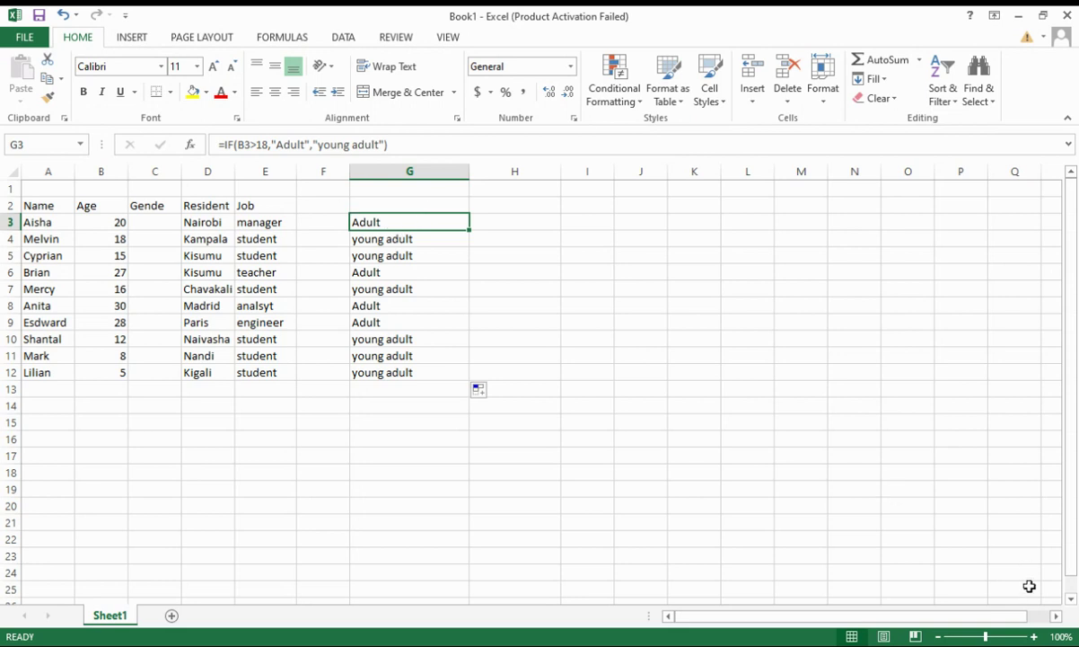
Zoom in and delete column G with its old Adult/young adult labels.
click(1038, 637)
click(1037, 637)
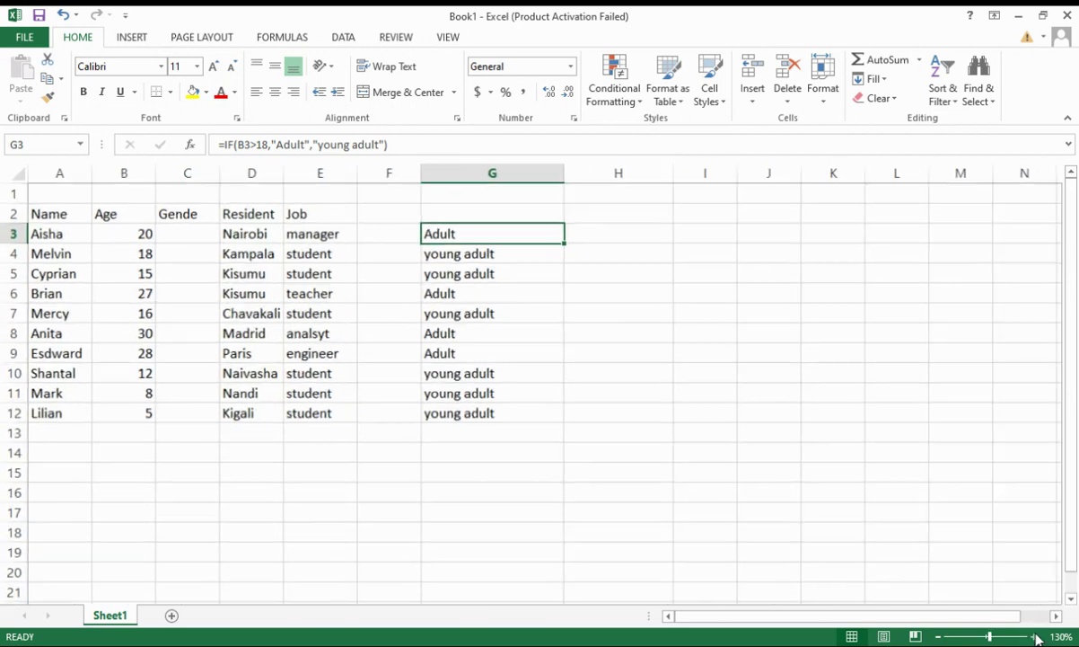
click(1037, 637)
click(1034, 636)
click(1035, 637)
click(1034, 637)
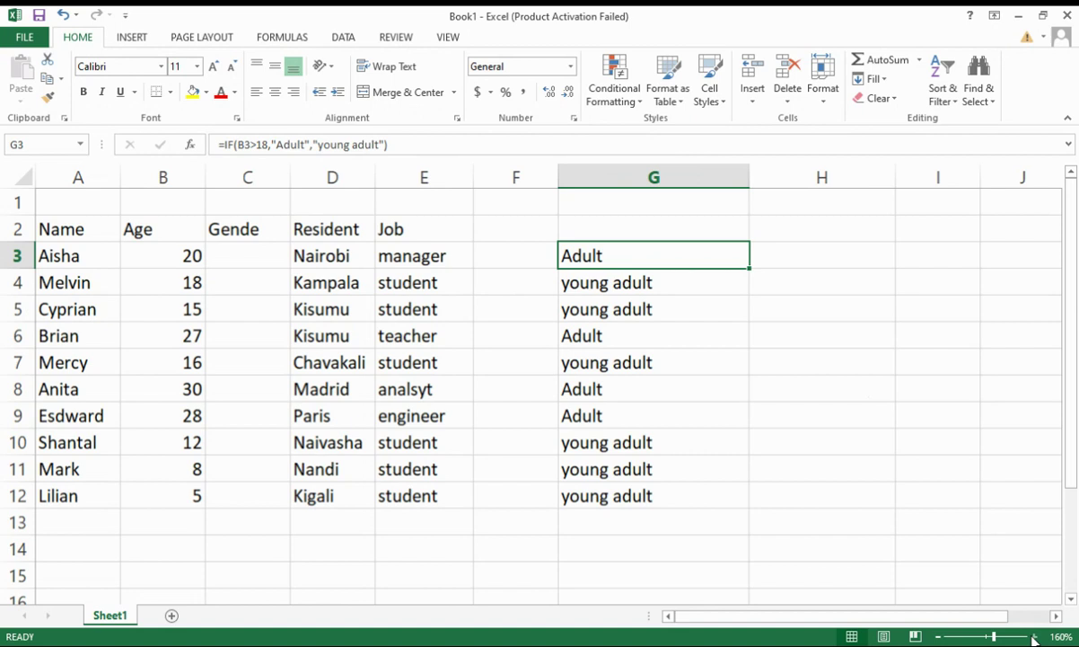
click(619, 173)
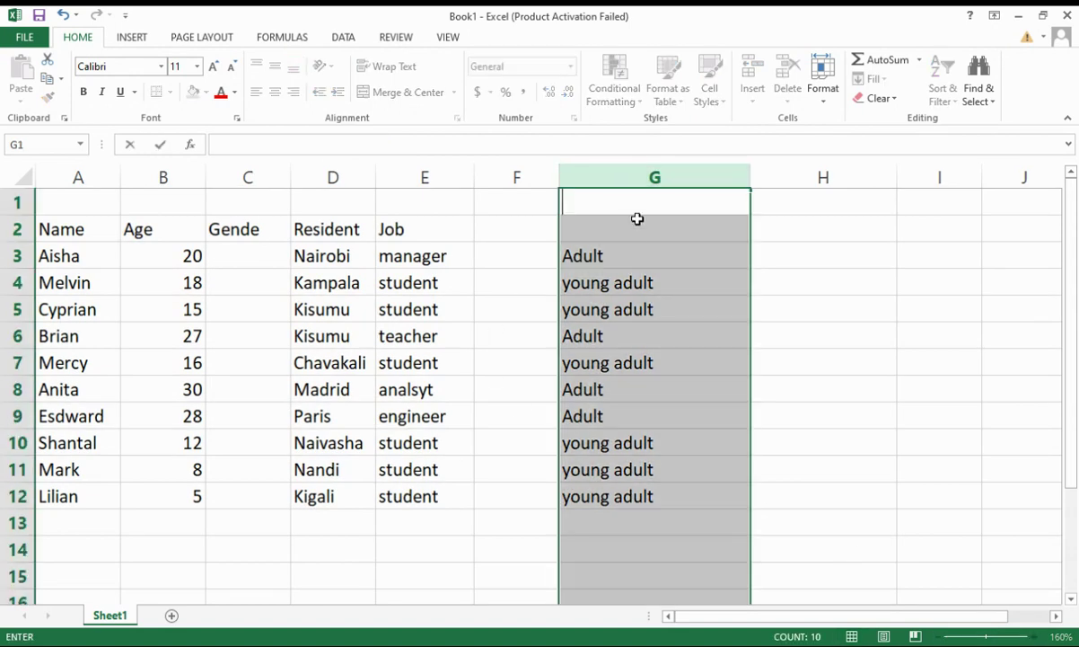
right_click(629, 176)
click(669, 314)
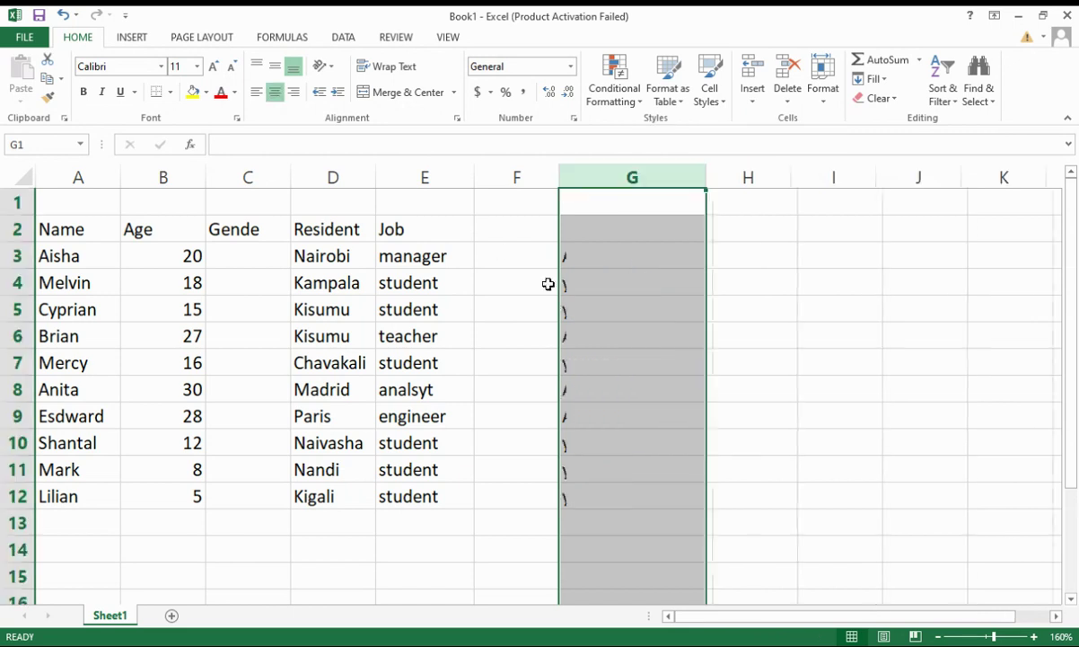
Select the empty cell G3 for the new formula.
click(501, 229)
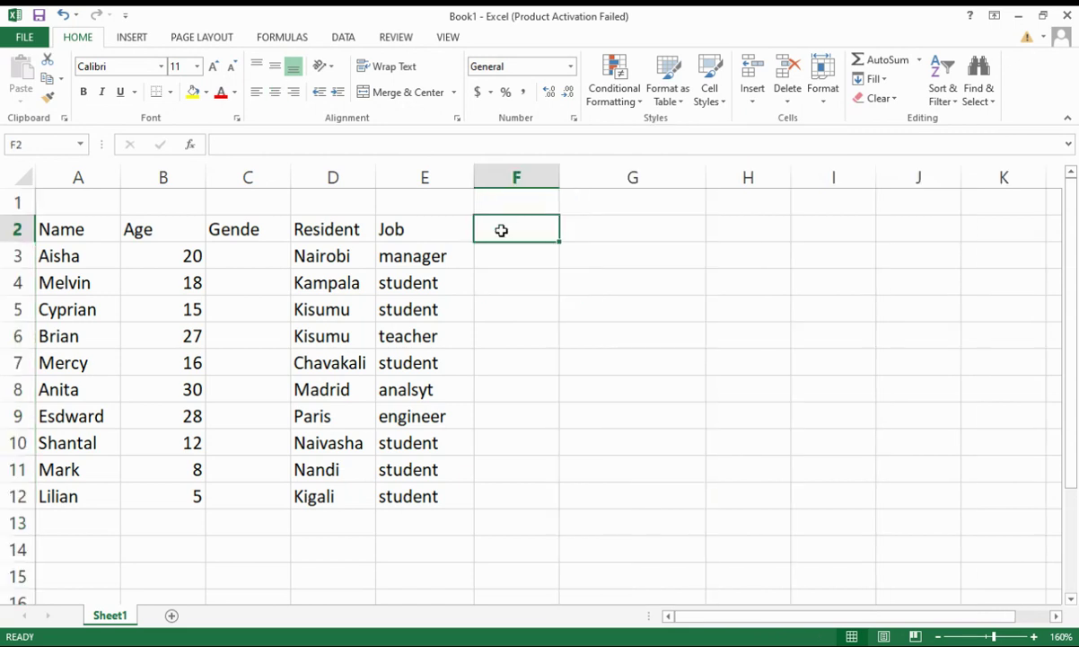
click(214, 259)
click(103, 259)
click(571, 261)
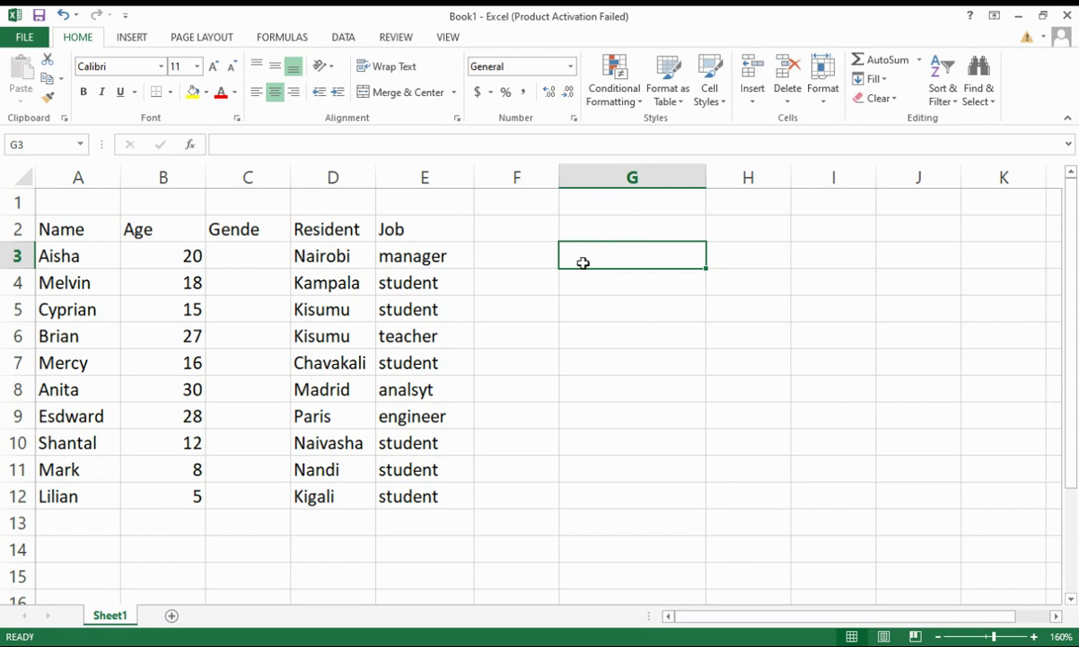
Insert an empty IF function into G3 through Insert Function.
click(192, 145)
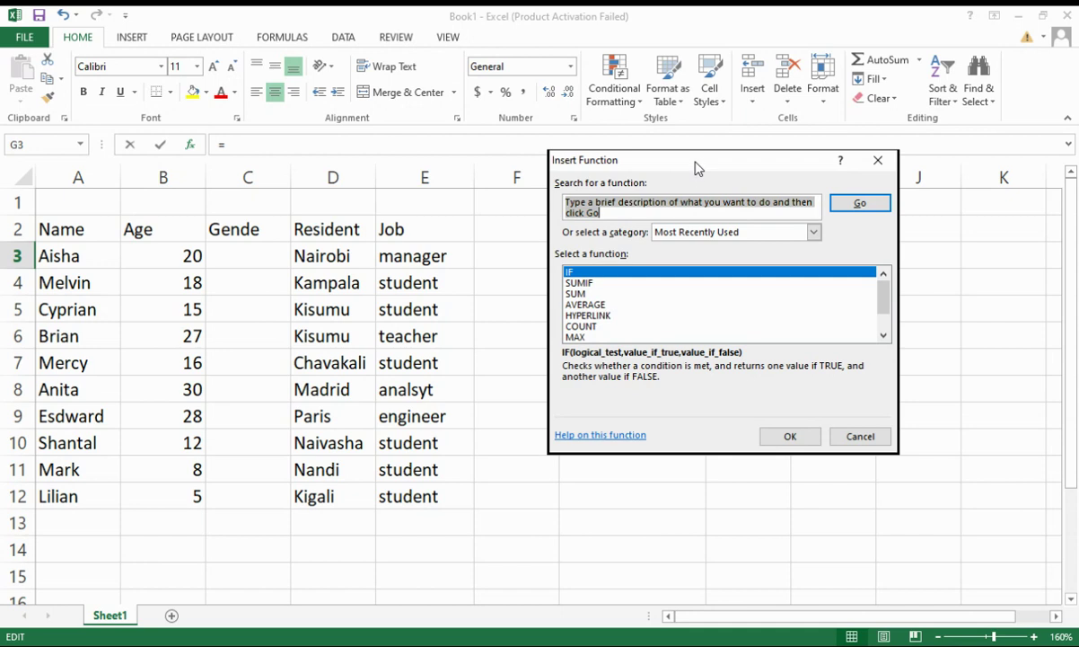
drag(697, 165, 689, 281)
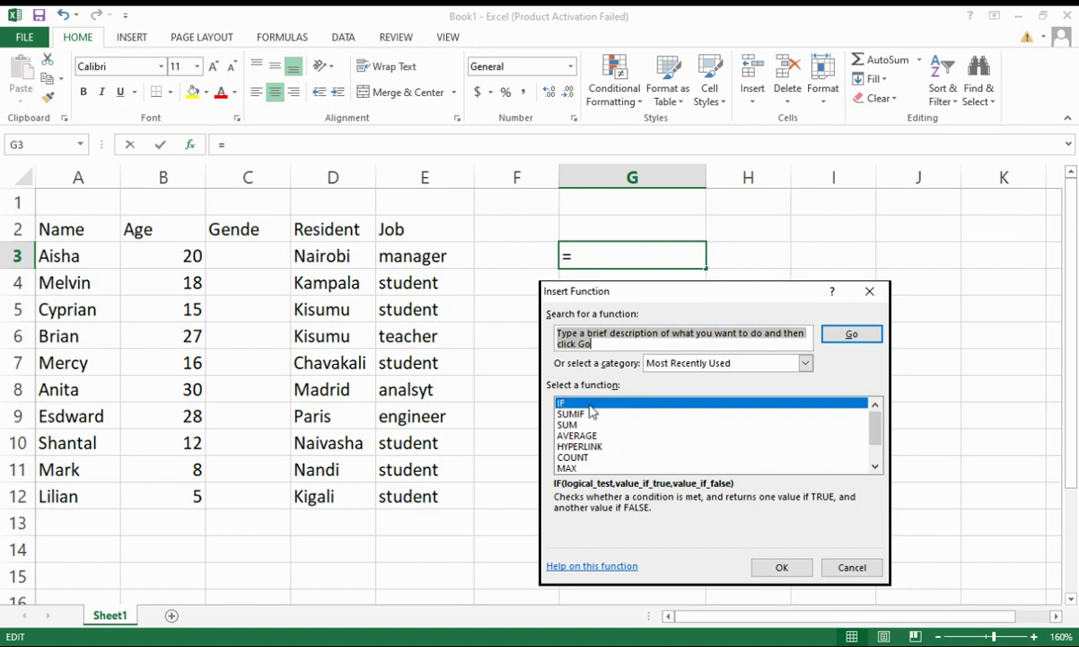
click(782, 570)
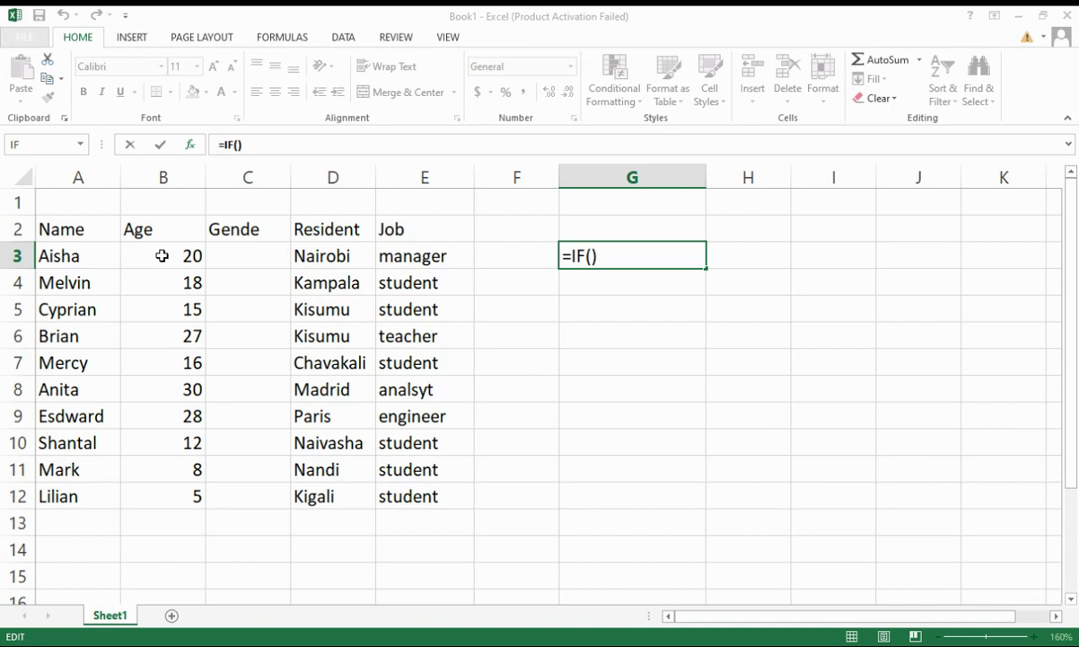
Complete G3 as =IF(B3>18,"Adult","young Adult") and commit it.
click(162, 256)
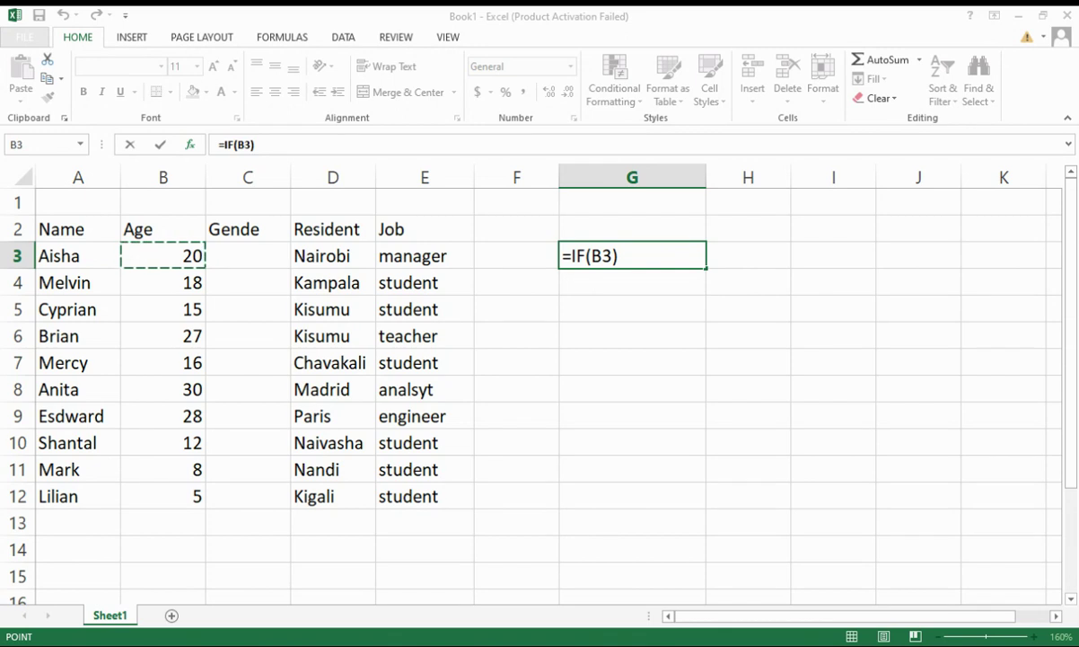
text(>)
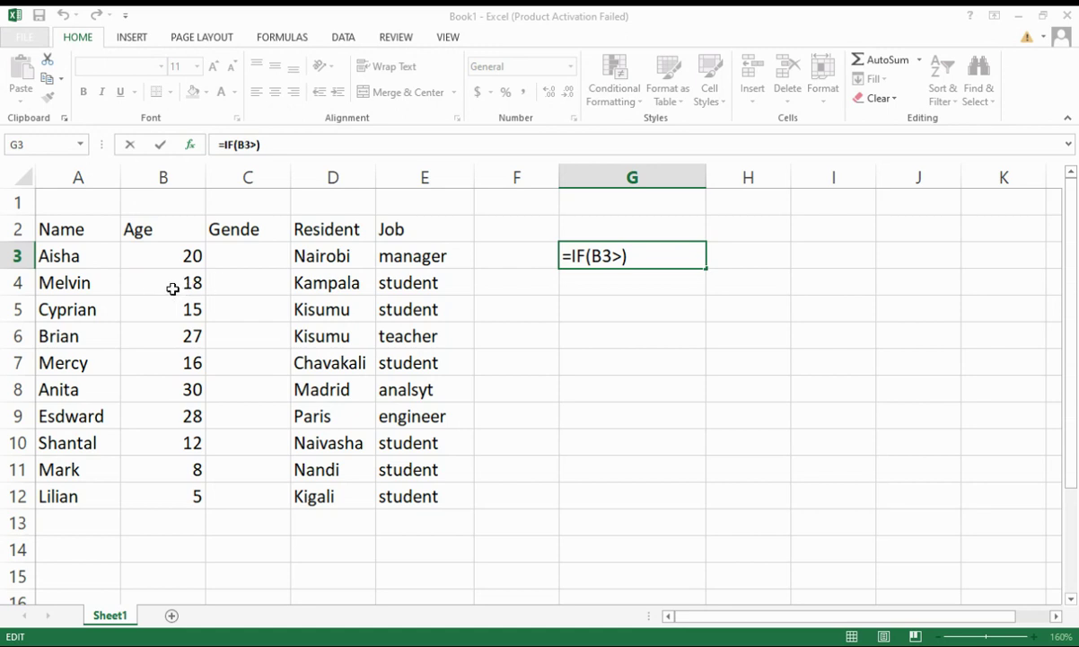
text(1)
text(8)
text(,"A)
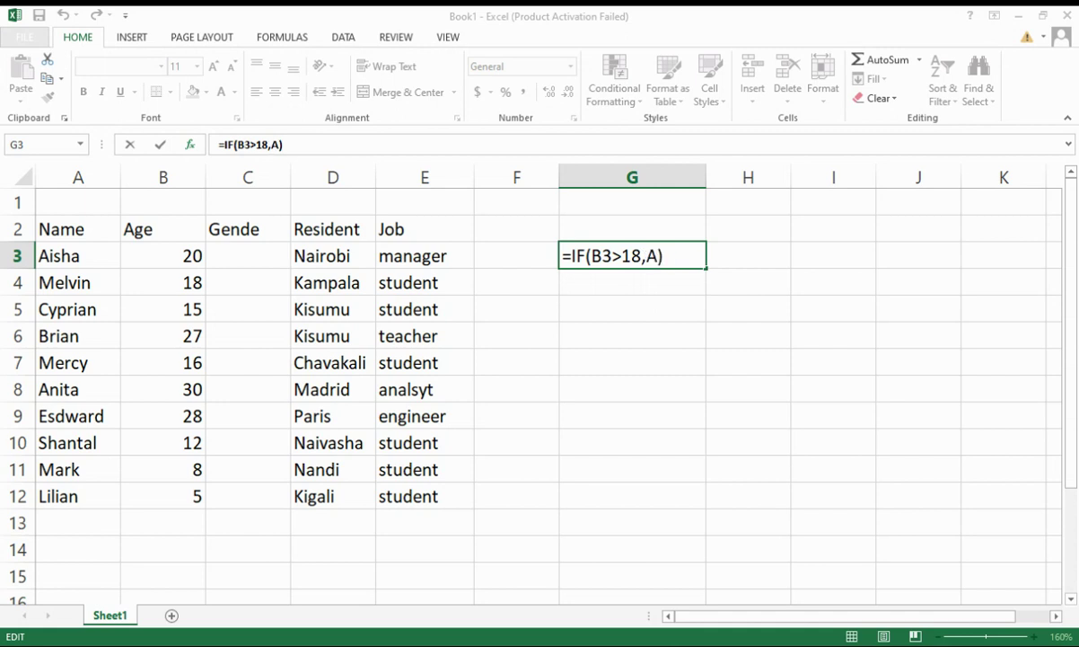
text(dult)
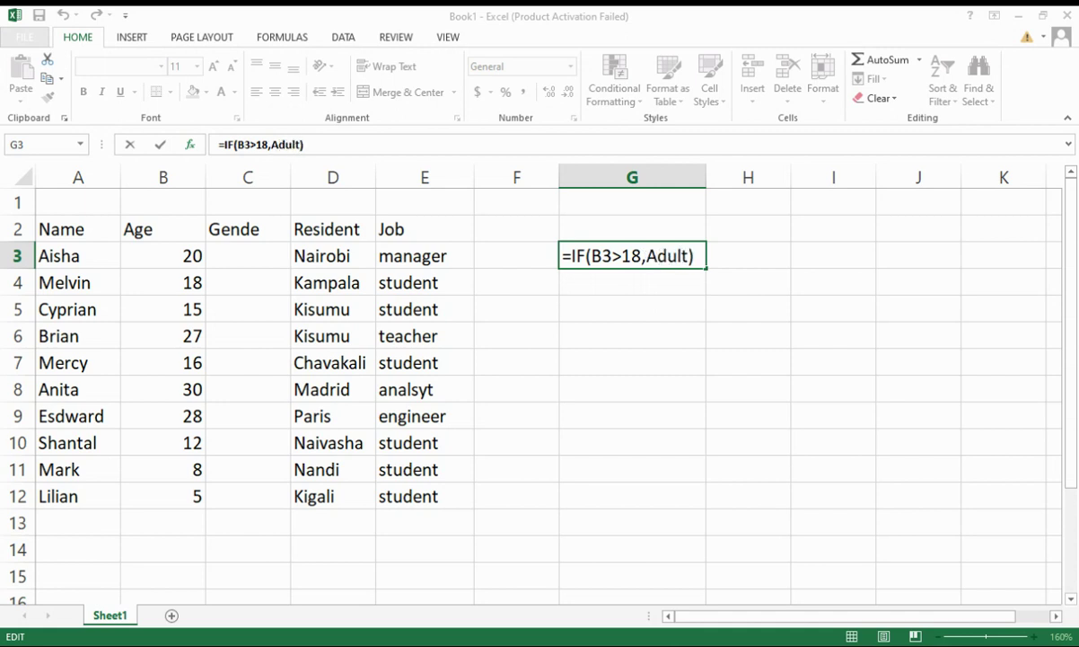
text(")
key(Left)
key(Left)
key(Left)
key(Left)
key(Left)
key(Left)
text(")
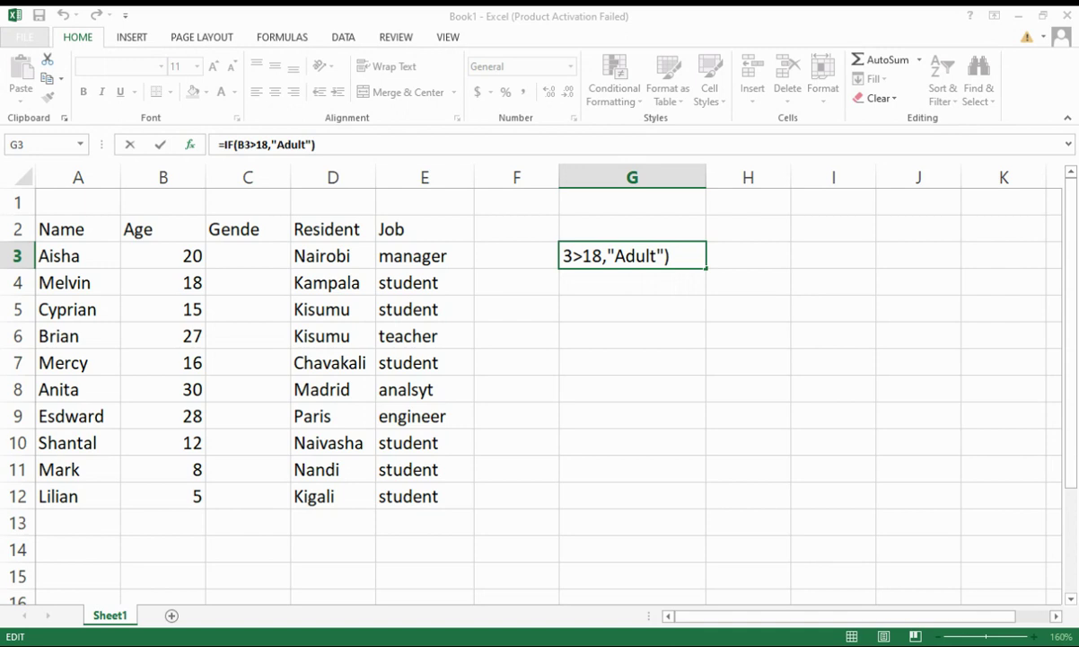
text(,you)
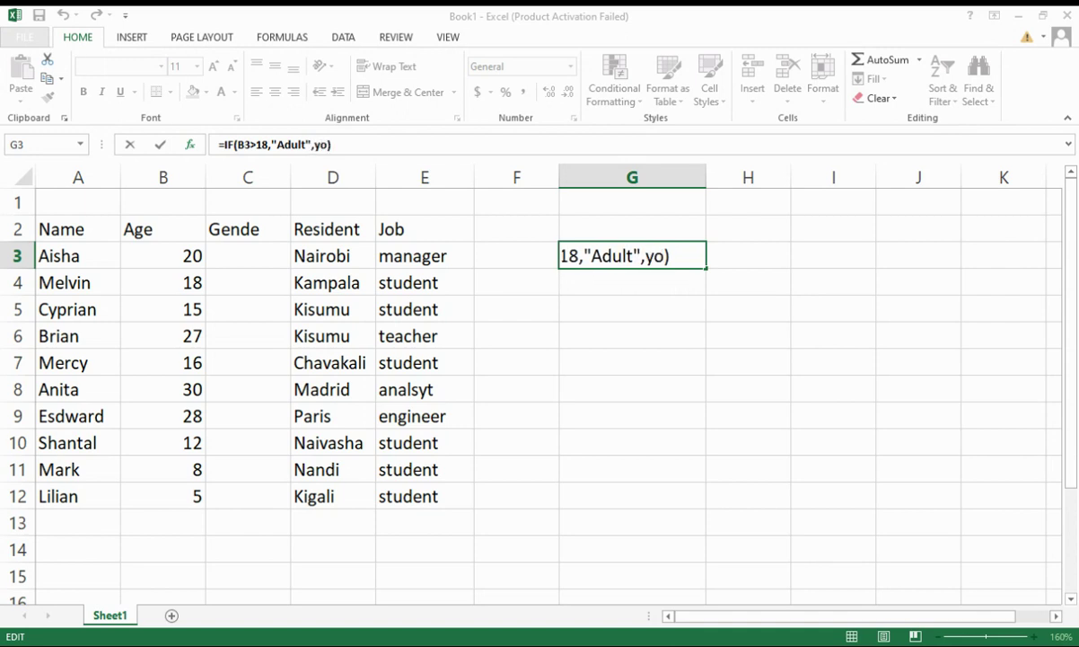
text(ng )
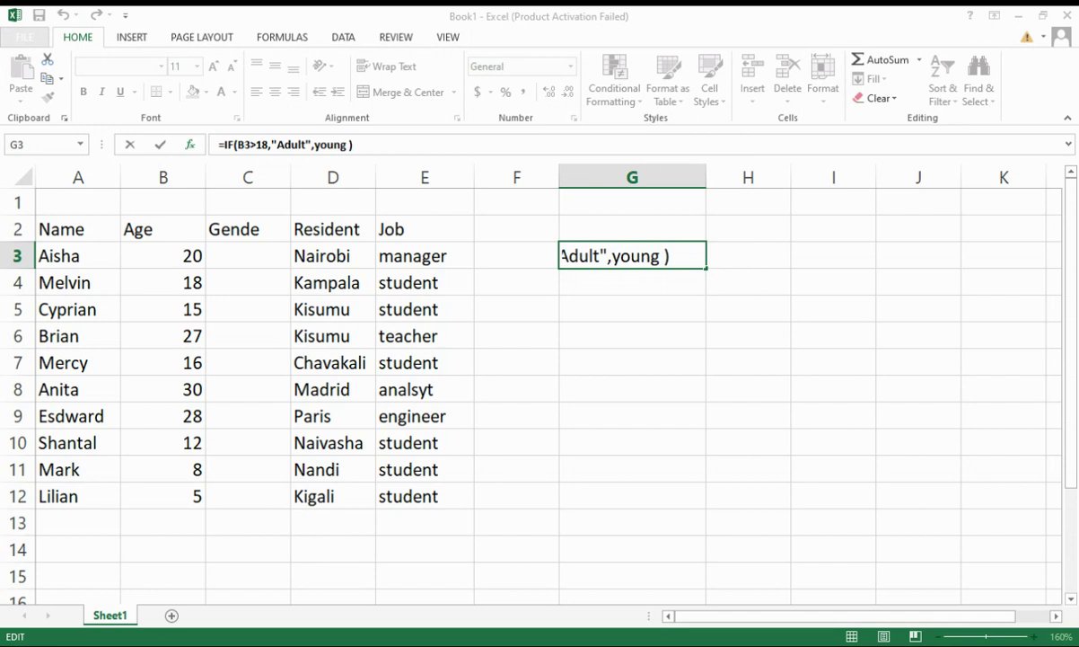
text(Adult)
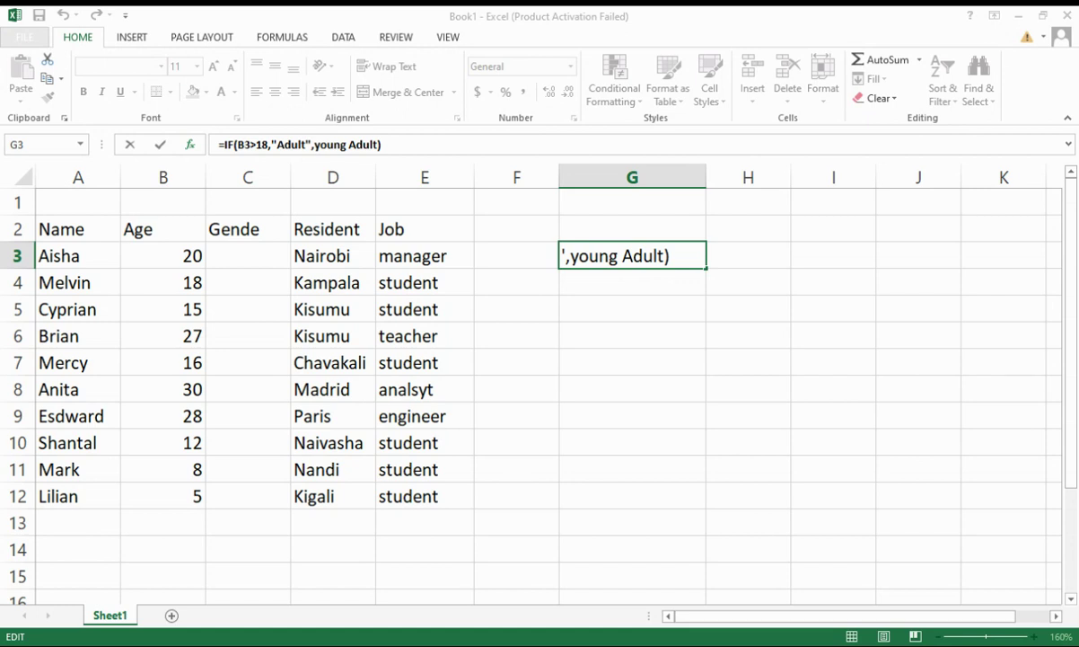
text(")
key(Left)
key(Left)
key(Left)
key(Left)
key(Left)
key(Left)
key(Left)
key(Left)
key(Left)
key(Left)
key(Left)
key(Left)
text(")
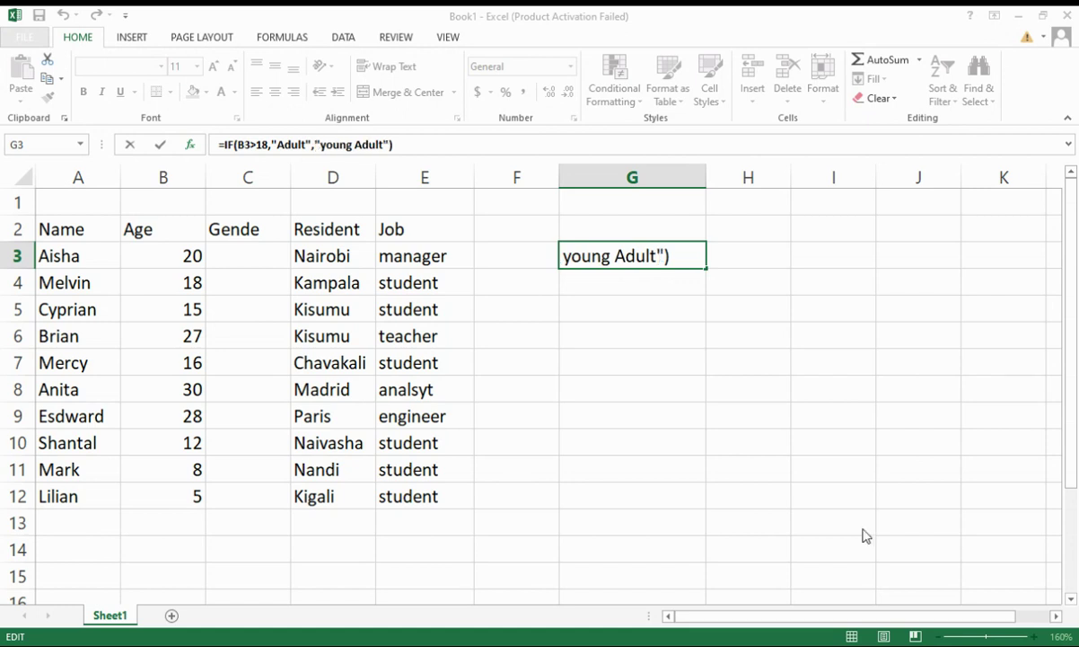
key(Return)
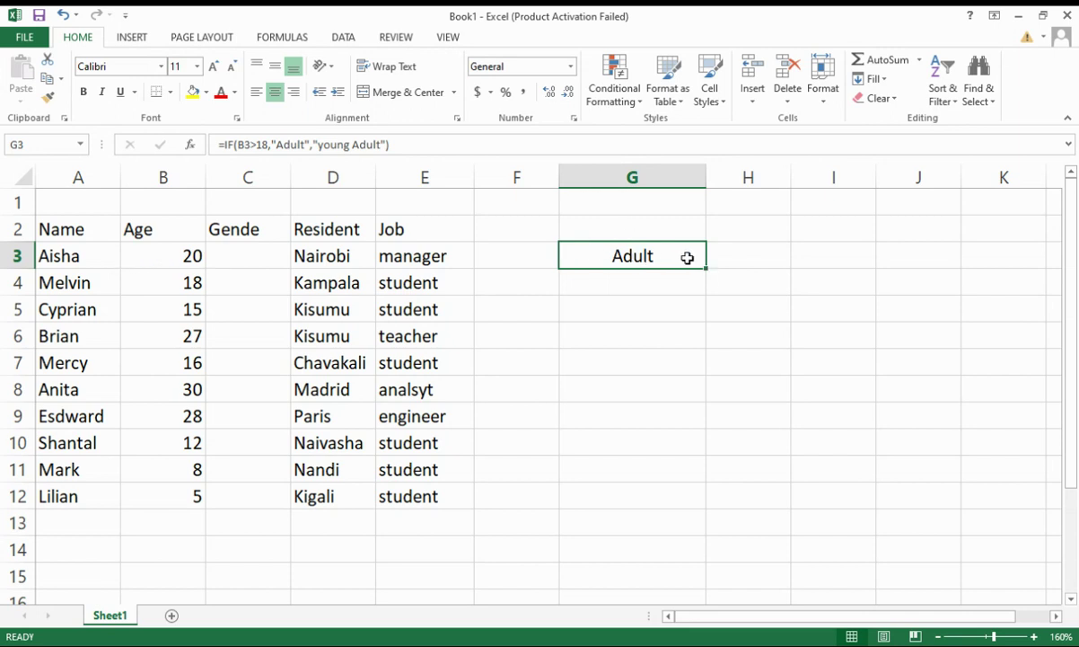
Fill the IF formula from G3 down to G12 and check the copies in G8–G12.
drag(703, 267, 686, 511)
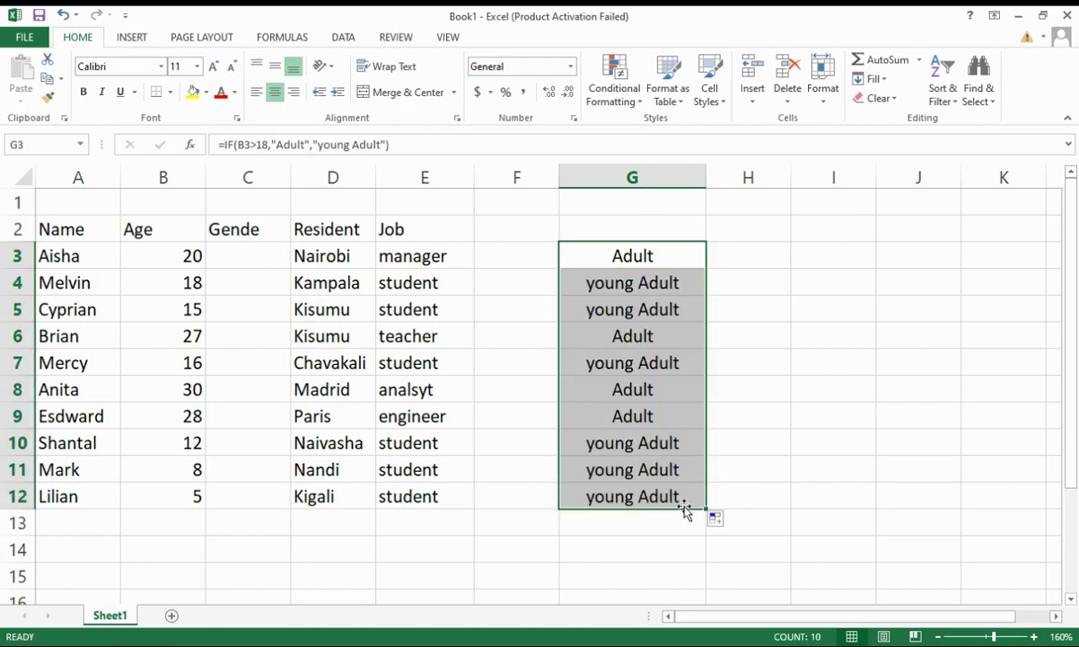
click(608, 390)
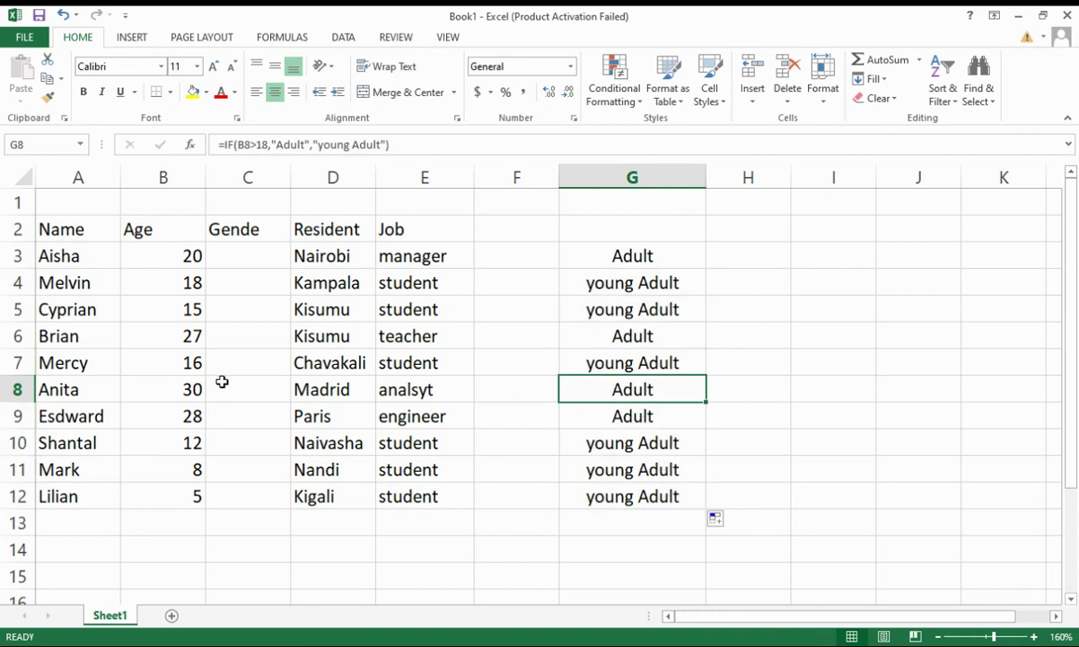
click(619, 417)
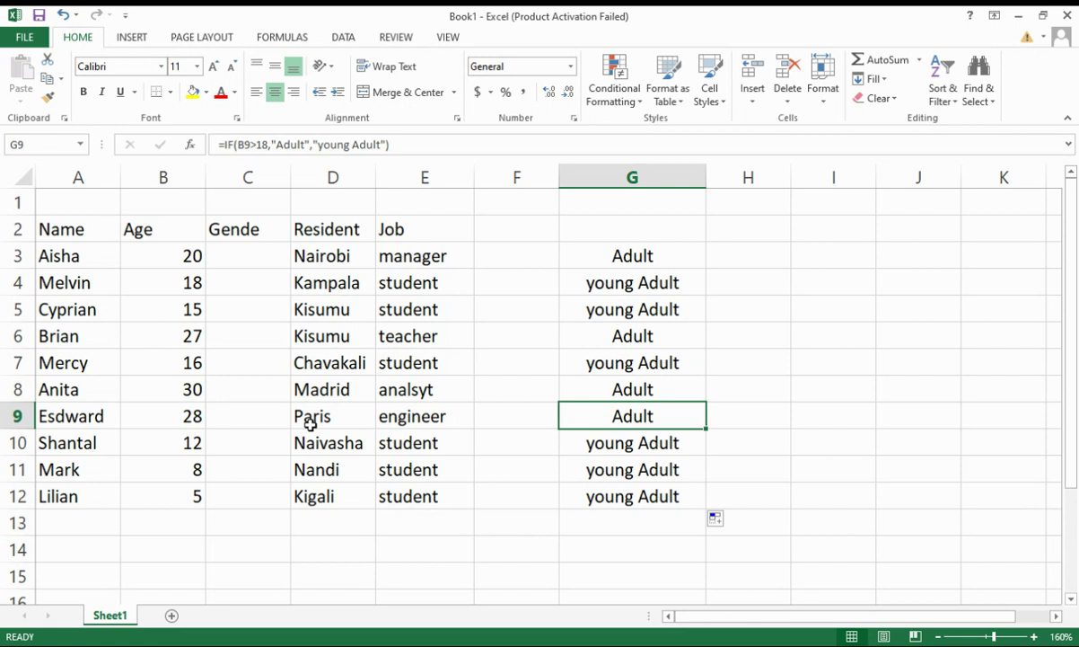
click(596, 449)
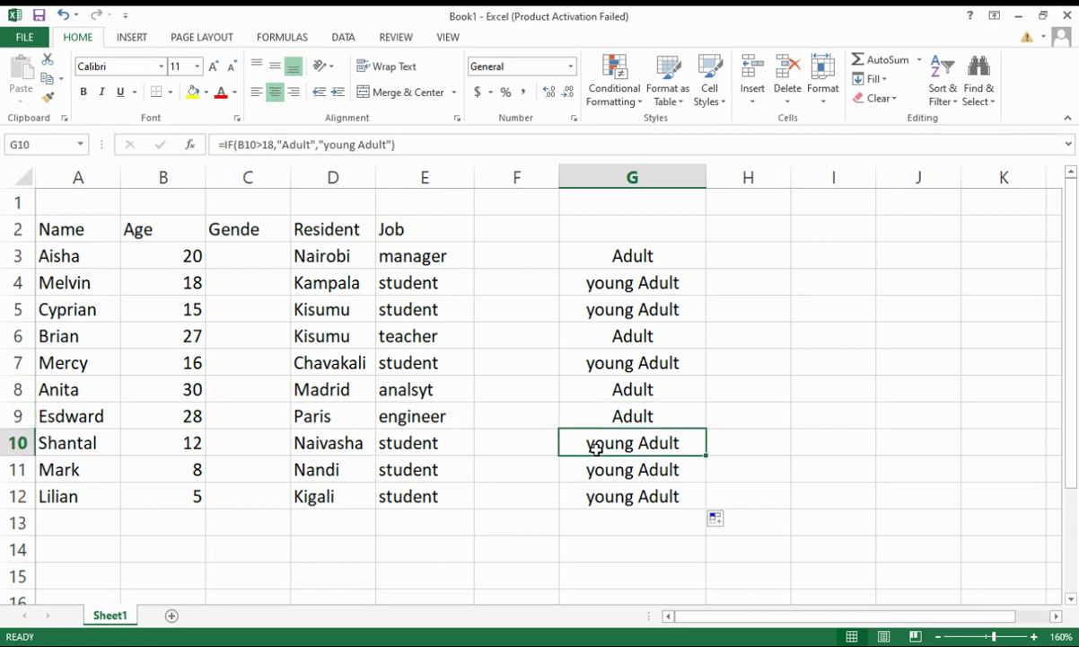
click(595, 470)
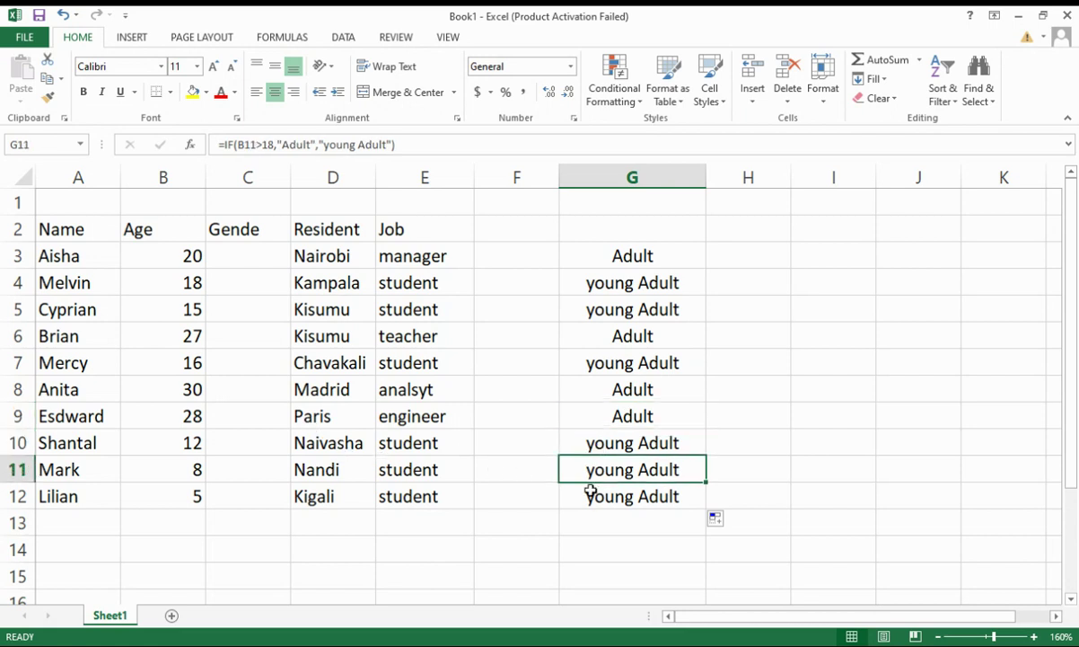
click(584, 500)
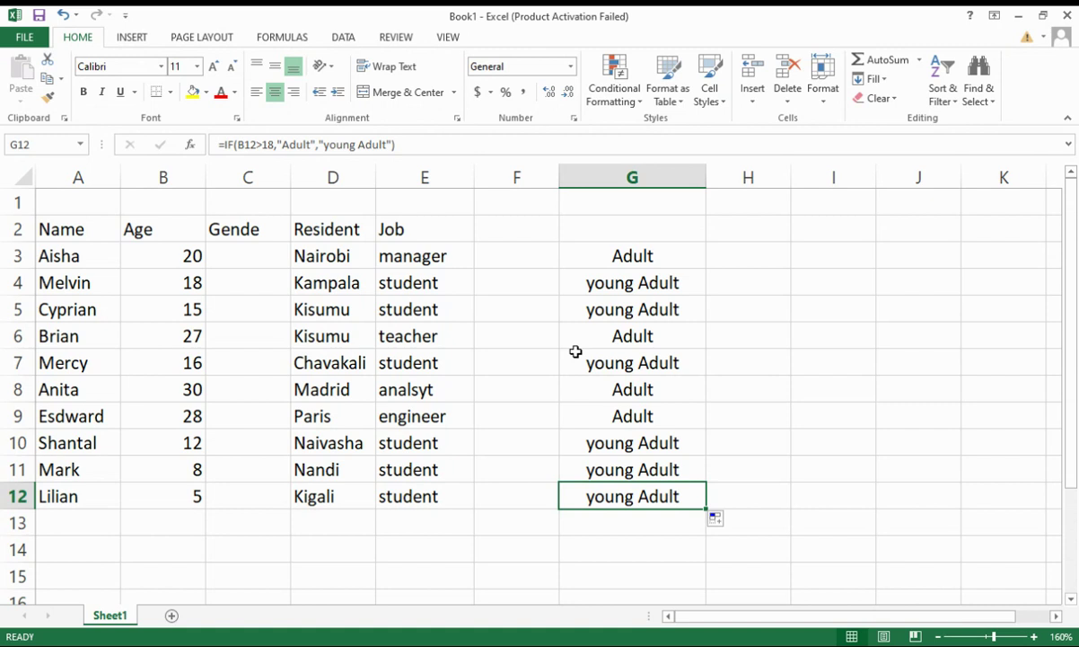
click(659, 258)
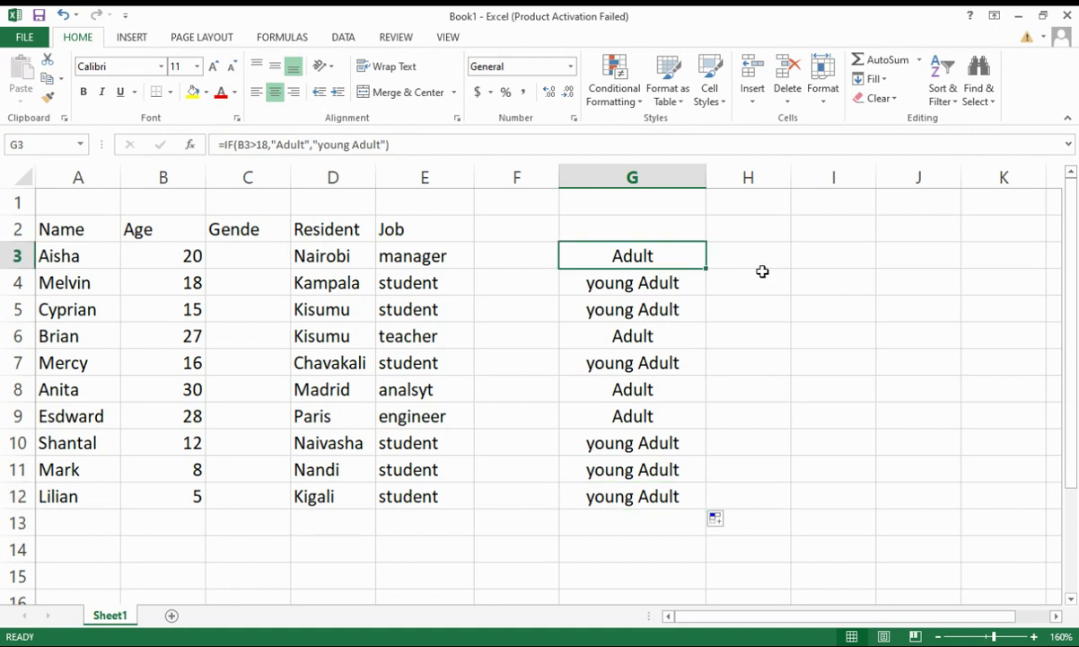